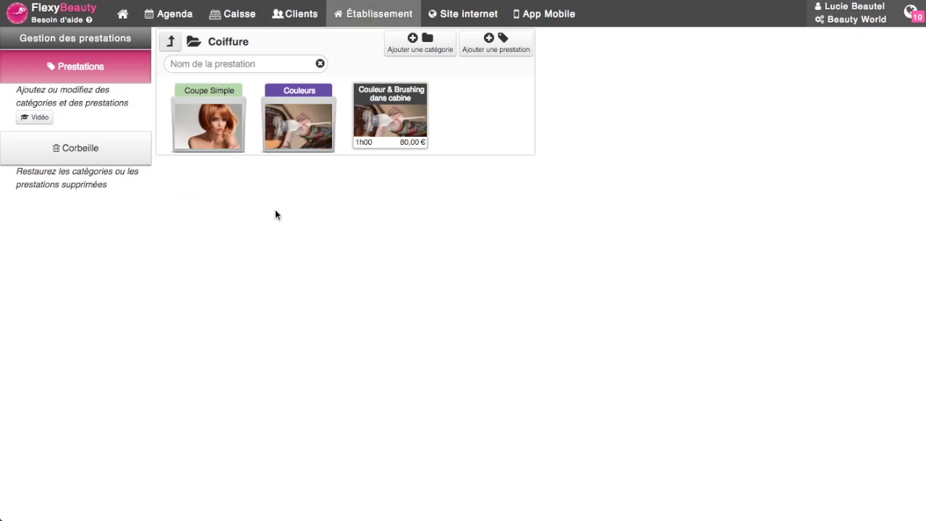
Step: Create a new service named "Couleur & Brushing" in the Couleurs category
double_click(300, 120)
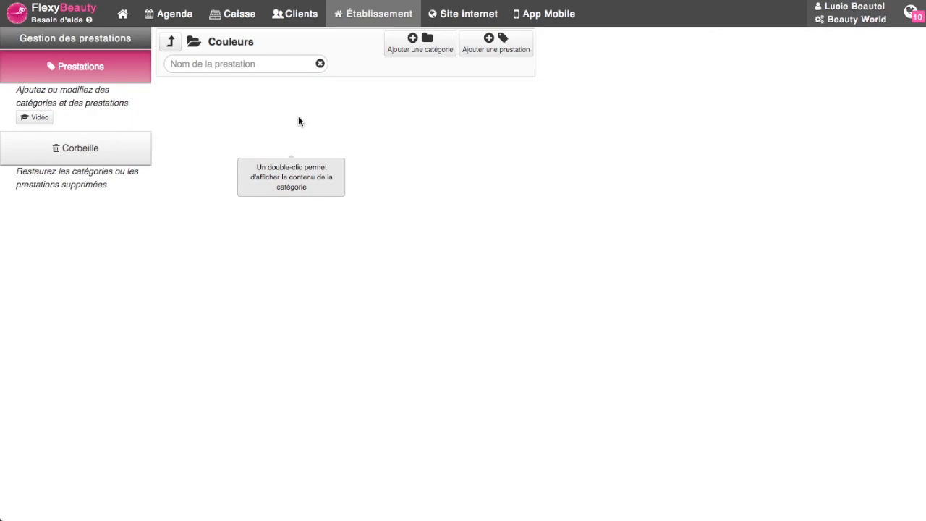
click(515, 56)
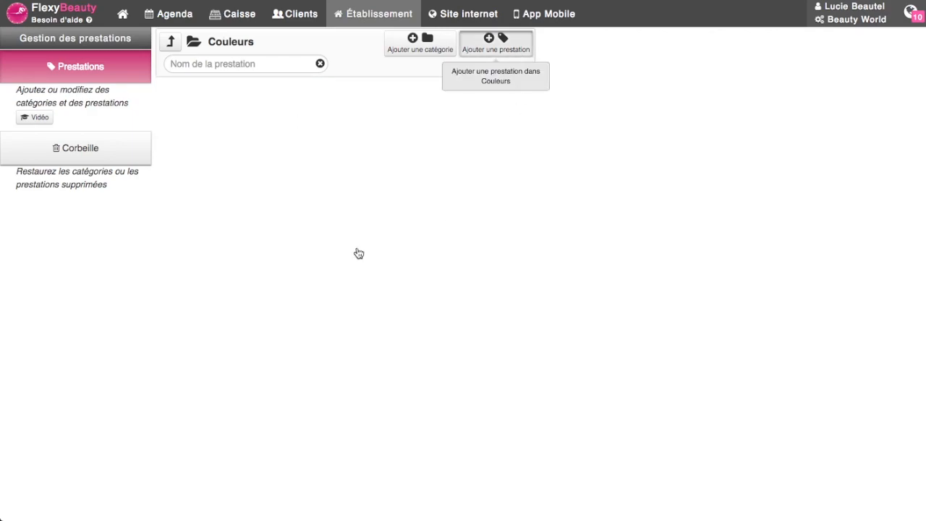
click(638, 114)
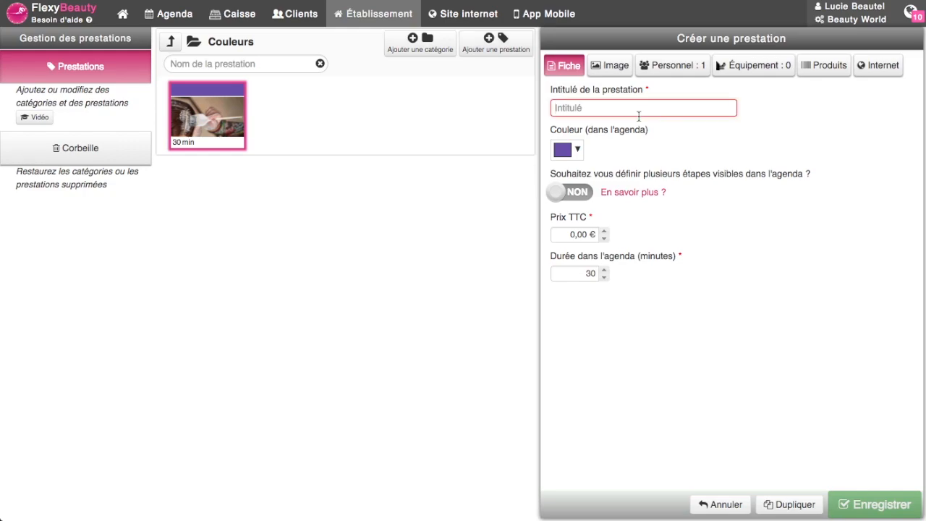
text(Couleu)
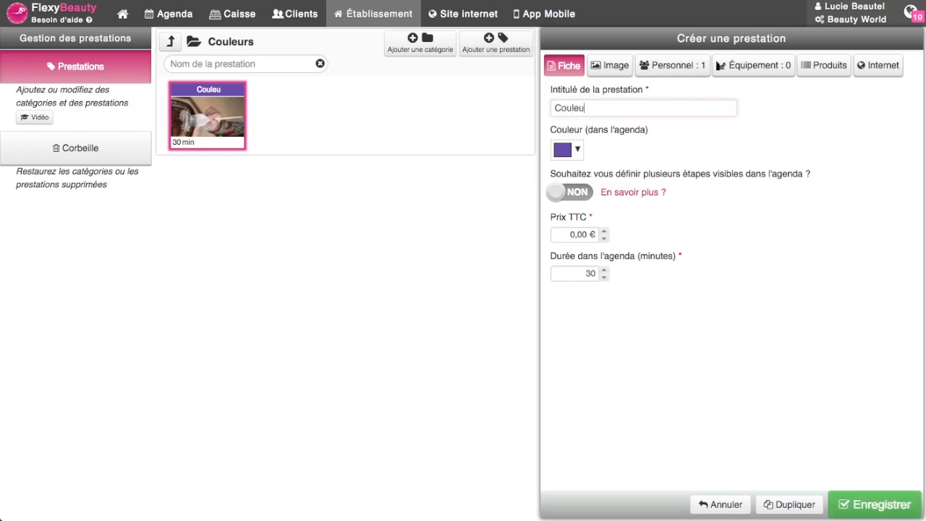
text(r & Brushing)
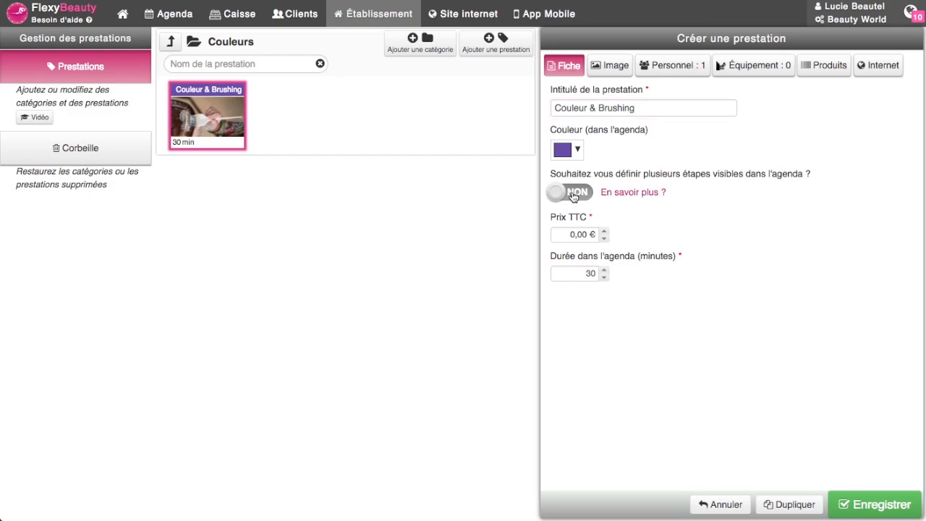
Step: Enable multiple agenda stages for the service and name three stages "Application couleur", "Temps de pose" and "Brushing et coupe"
click(573, 193)
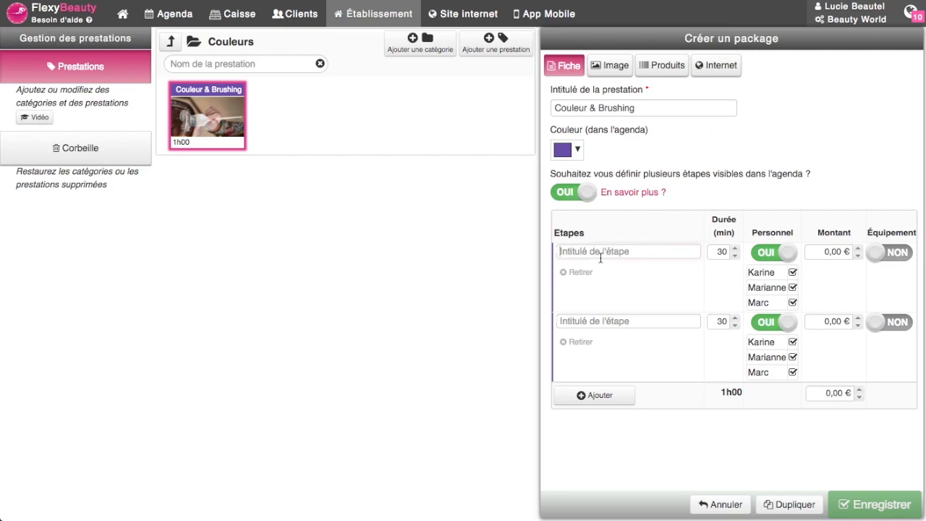
text(Application couleur)
key(Tab)
click(638, 320)
text(Temps )
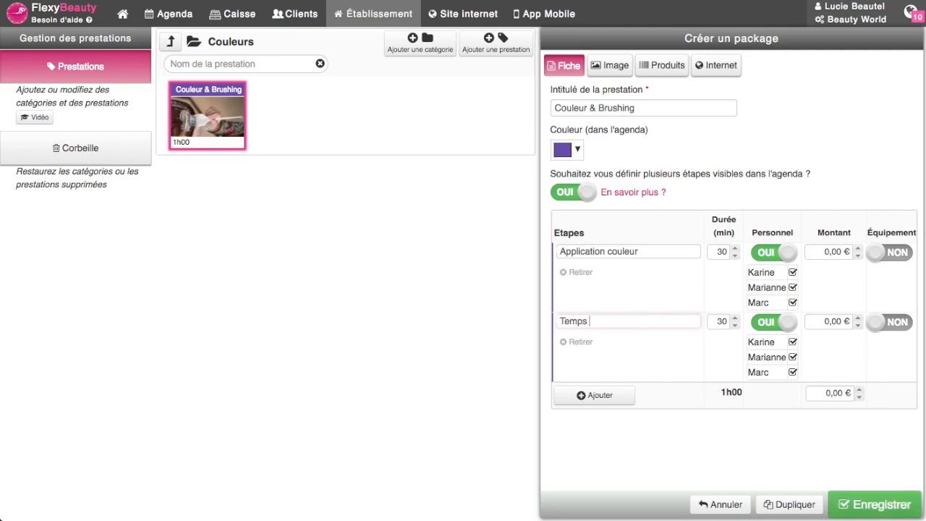
text(de pose)
click(597, 395)
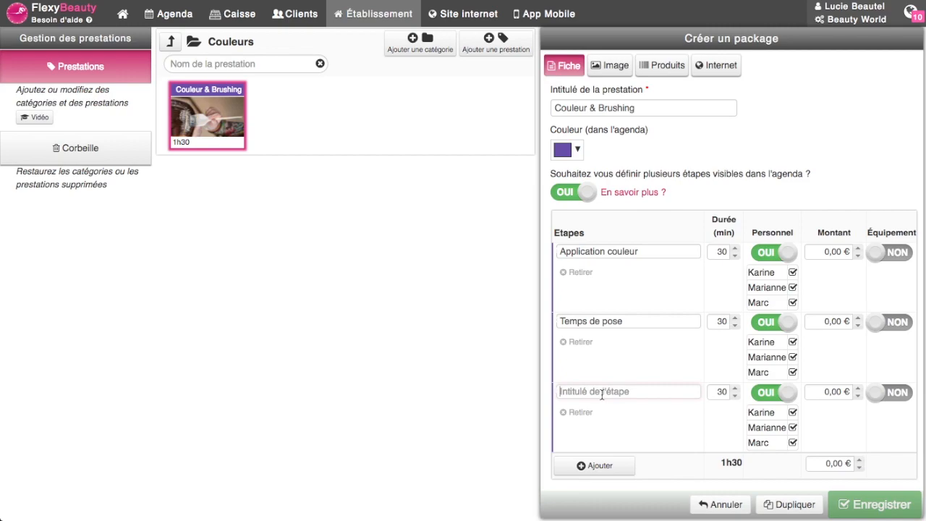
text(Brushing et coupe)
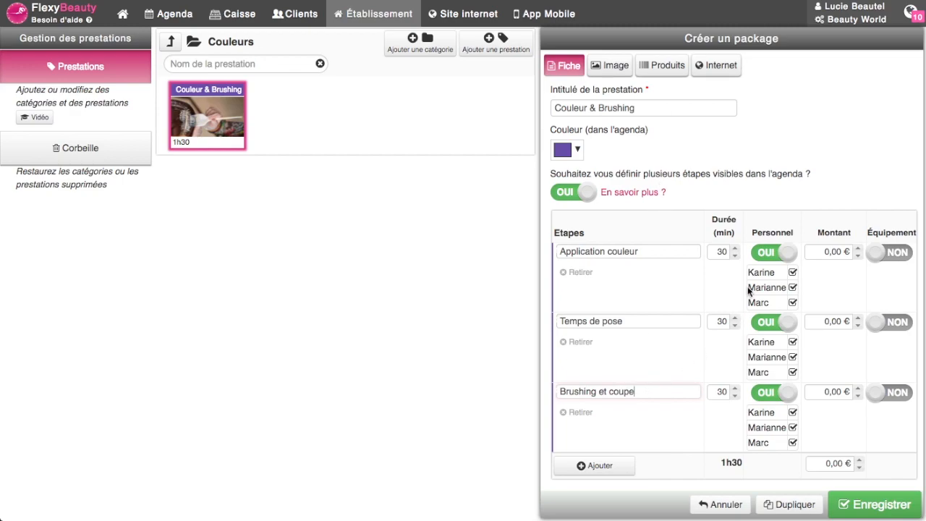
Step: Set the stage durations to 20 min for Application couleur and 40 min each for Temps de pose and Brushing et coupe
click(735, 256)
click(735, 255)
click(735, 319)
click(735, 319)
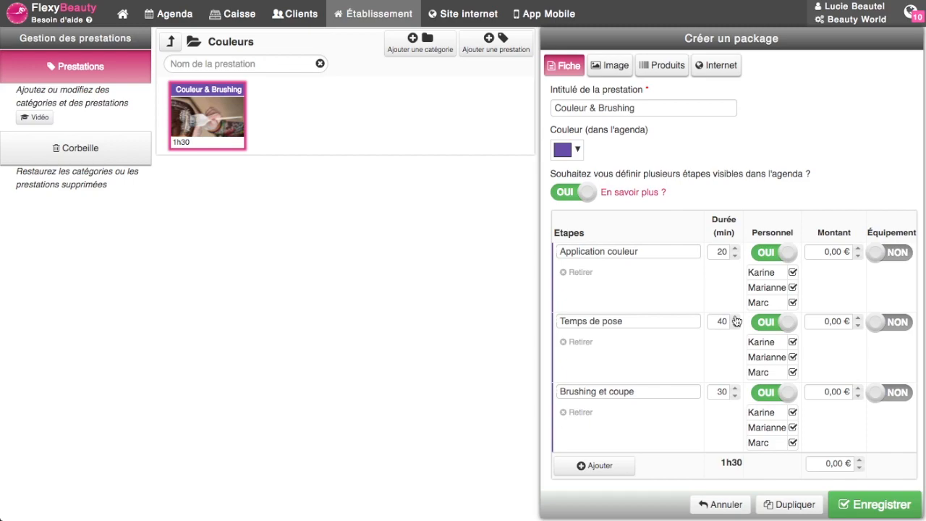
click(735, 388)
click(735, 388)
Step: Assign only the first-listed staff member to Application couleur, none to Temps de pose, and the other two to Brushing et coupe
click(793, 287)
click(793, 303)
click(783, 322)
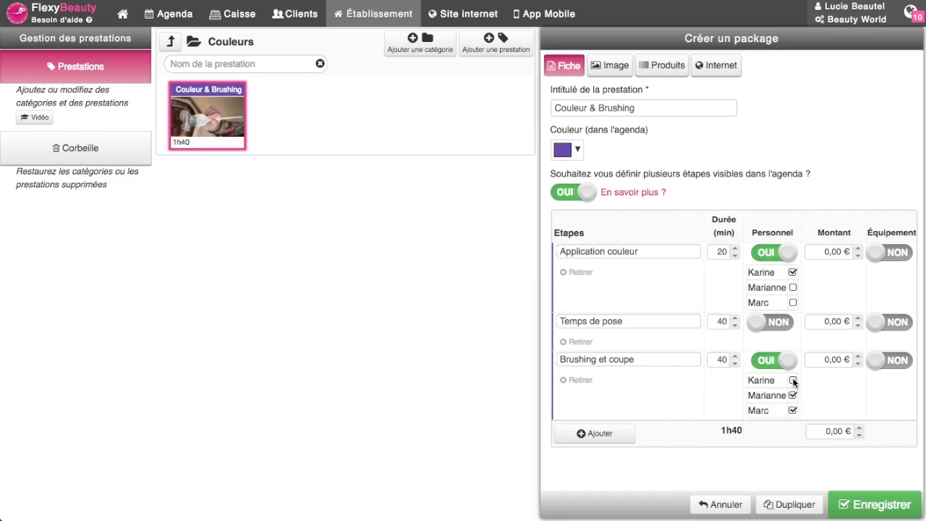
Step: Set the package total to 60 €, with 20 € for Application couleur and 40 € for Brushing et coupe, and save it
click(820, 431)
text(6)
click(817, 251)
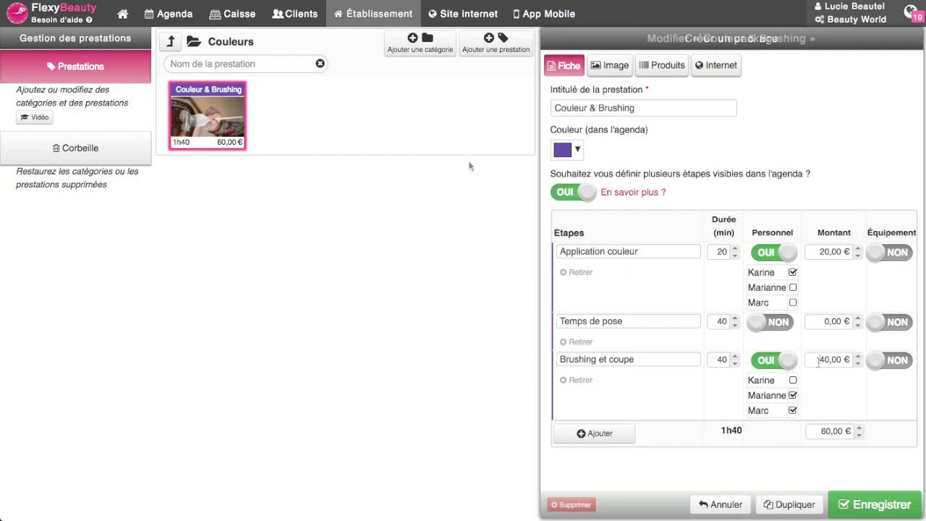
Step: Lower the Application couleur amount and raise the Brushing et coupe amount in the package
click(858, 256)
click(858, 256)
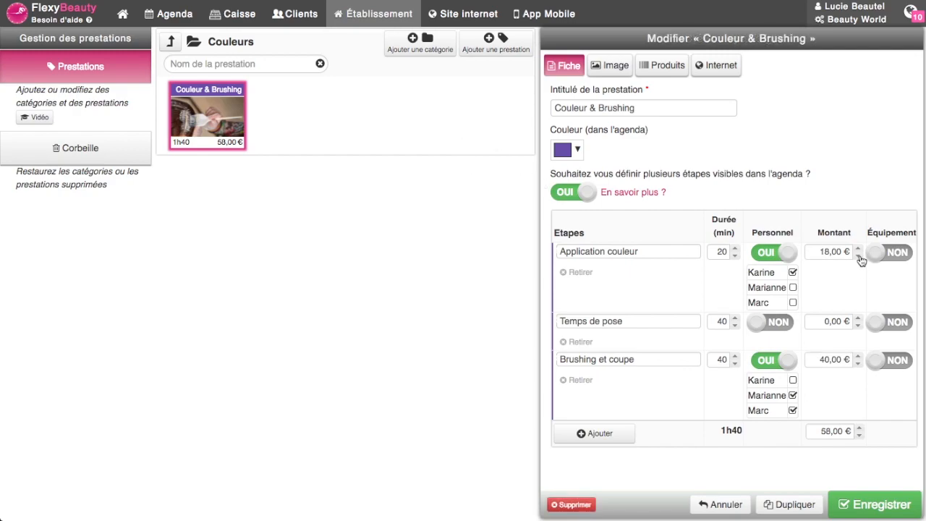
click(858, 256)
click(858, 256)
click(859, 356)
click(859, 356)
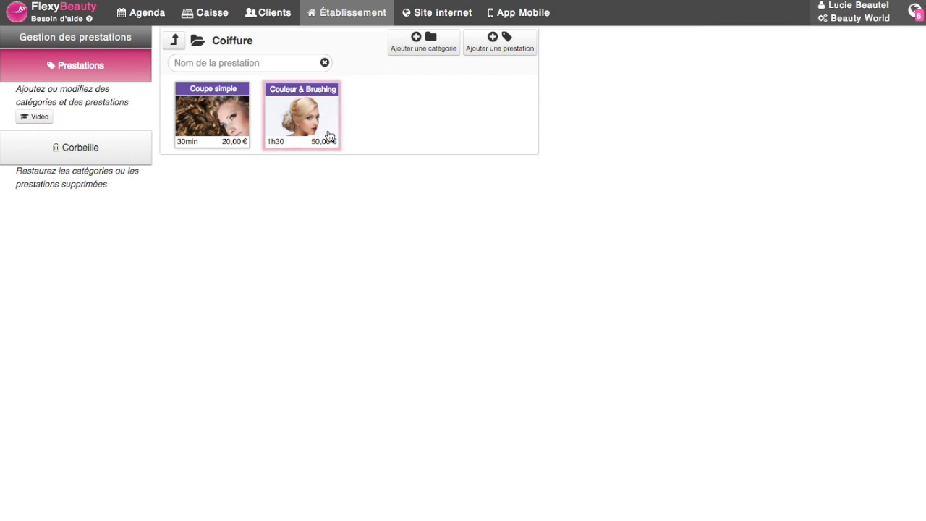
Step: Start an agenda reservation for the second-listed staff member on Saturday 11 June at 11h30, adding the Couleur & Brushing service from Coiffure
click(162, 19)
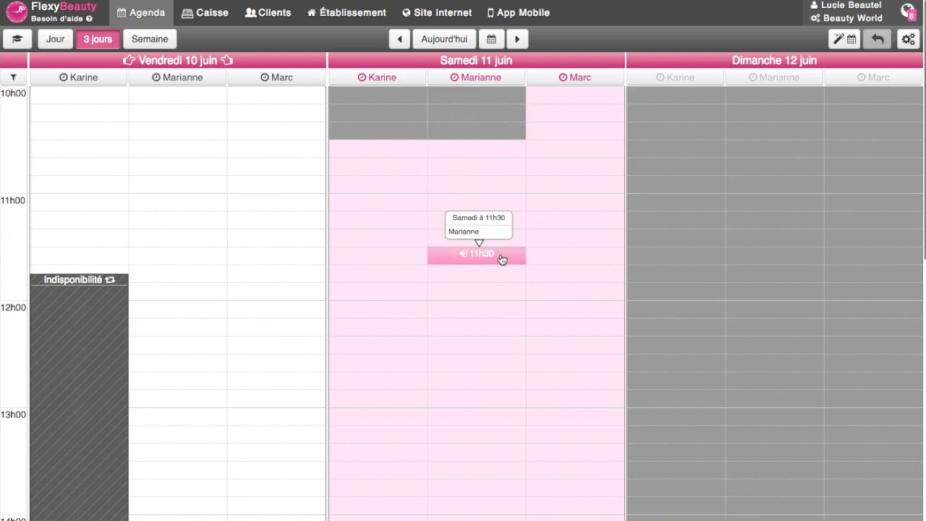
click(502, 261)
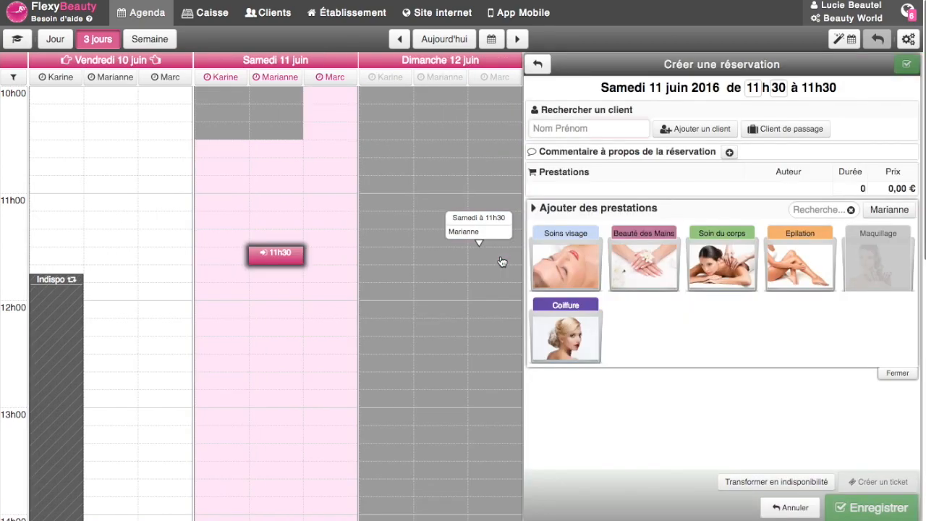
click(565, 333)
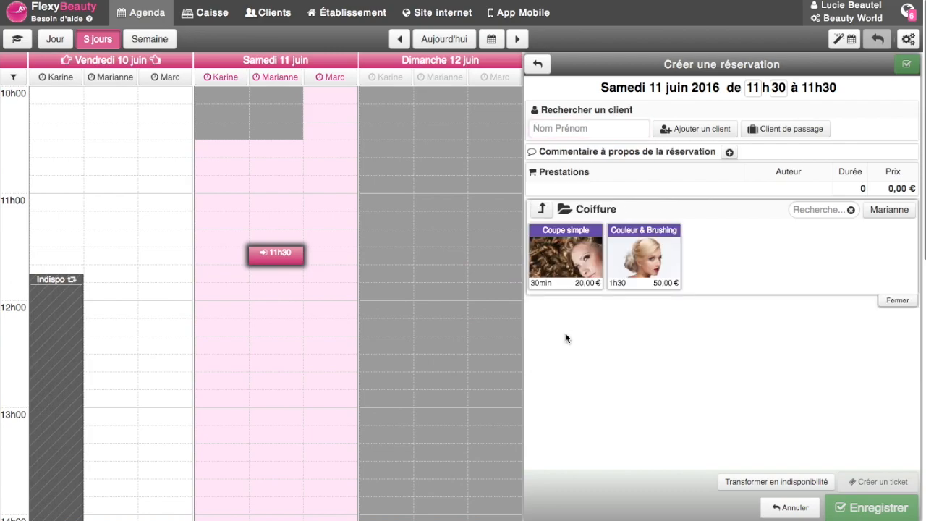
click(675, 261)
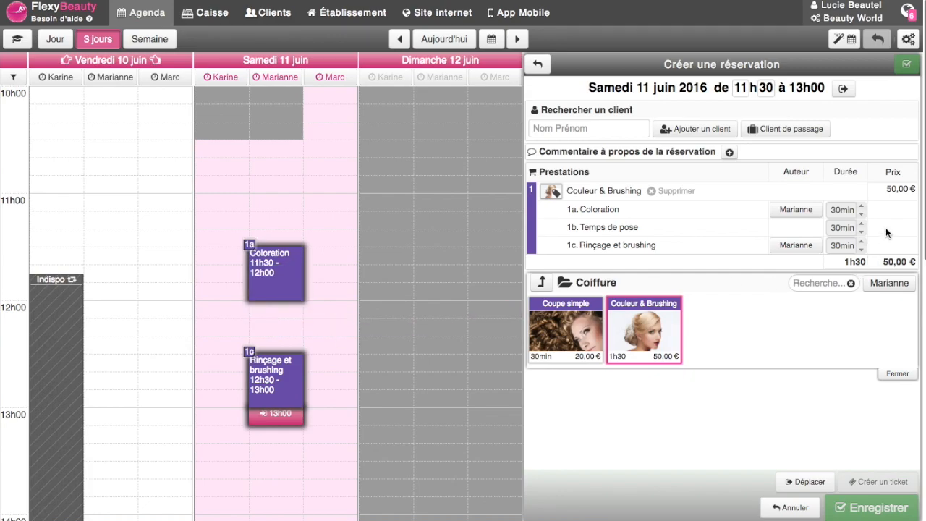
click(861, 206)
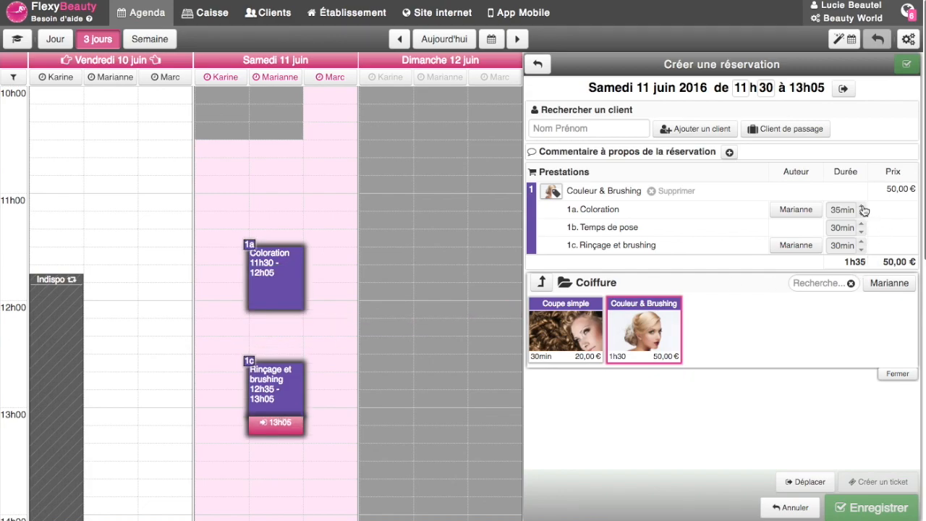
click(861, 207)
click(861, 215)
click(862, 215)
Step: Set the Temps de pose duration to 40 min and add the Soin Lift Expert service from Soins visage to the reservation
click(861, 223)
click(861, 223)
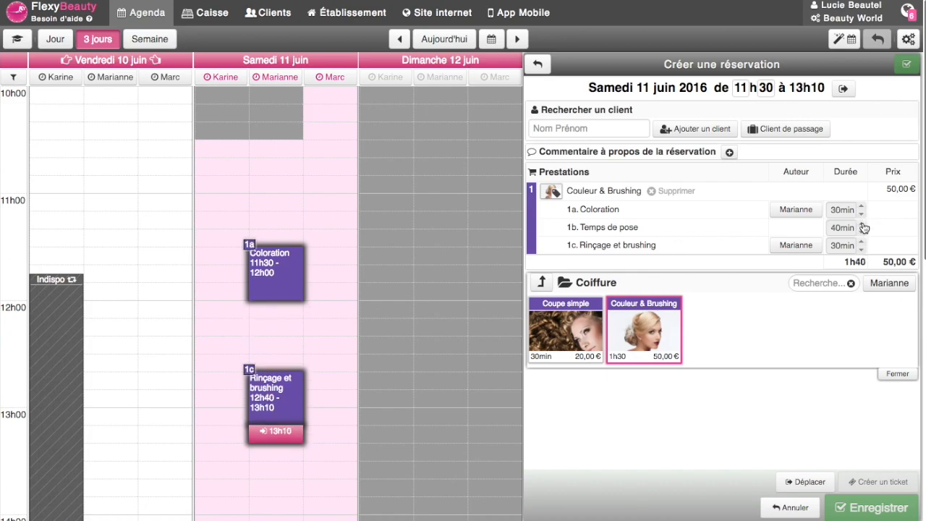
click(542, 284)
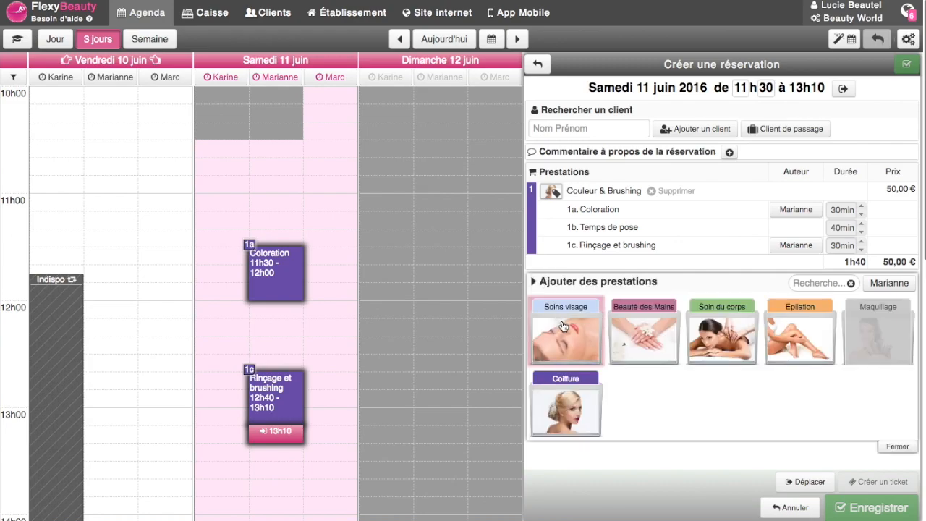
click(593, 340)
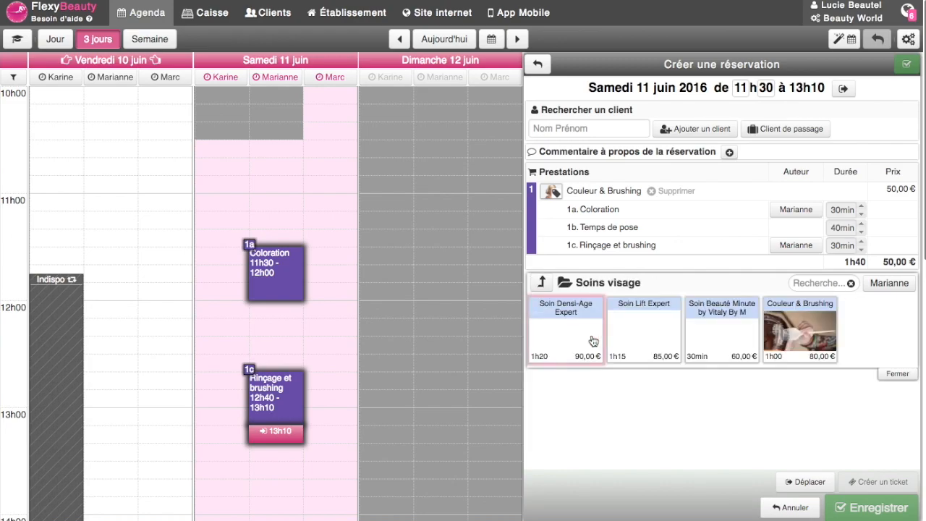
click(635, 343)
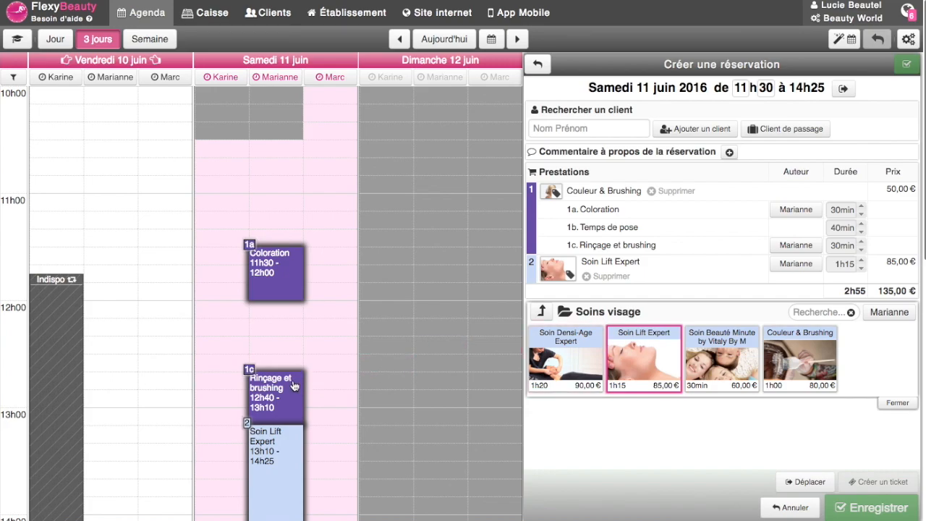
Step: Find the existing client by name, assign them to the reservation and save it
scroll(295, 384, down, 3)
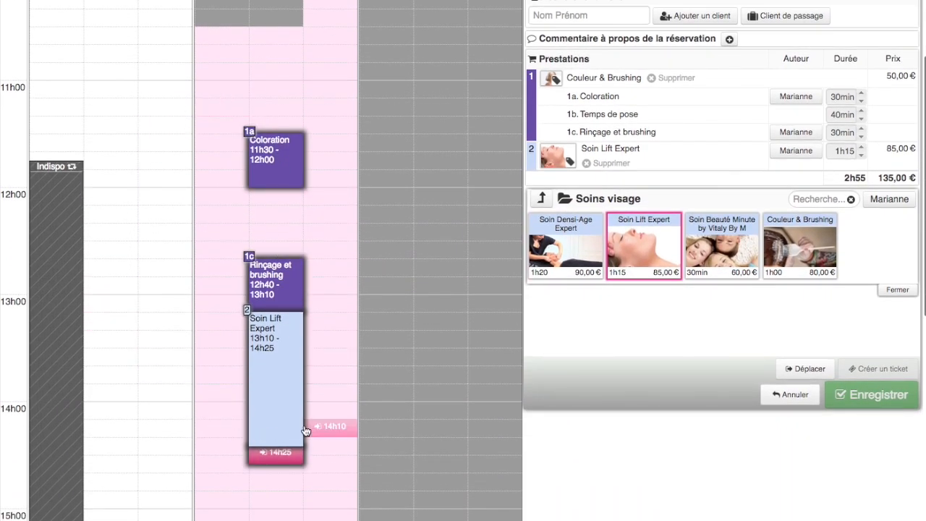
scroll(538, 393, up, 3)
click(636, 134)
text(La)
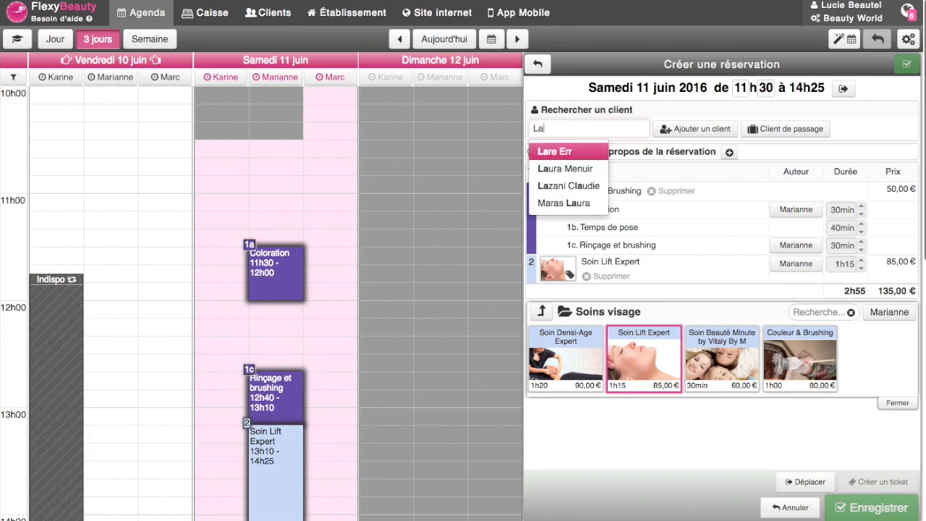
key(Down)
key(Return)
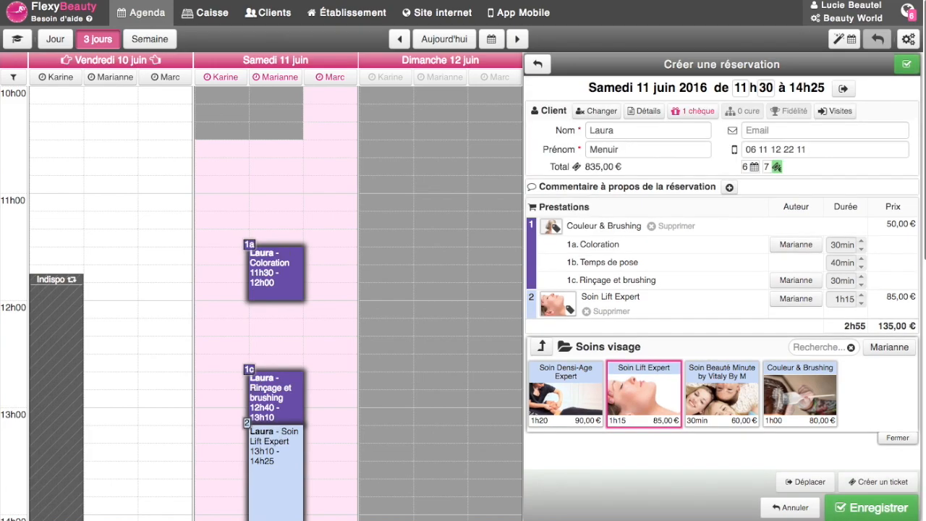
click(856, 499)
Step: Move Saturday's saved Rinçage et brushing appointment to 12h30 and the Soin Lift Expert appointment to 13h00
scroll(554, 292, down, 2)
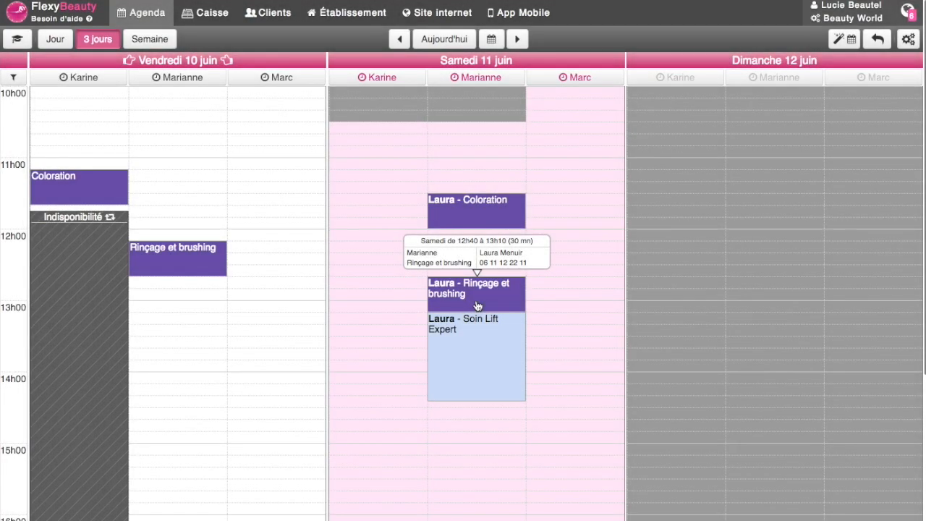
drag(490, 293, 489, 282)
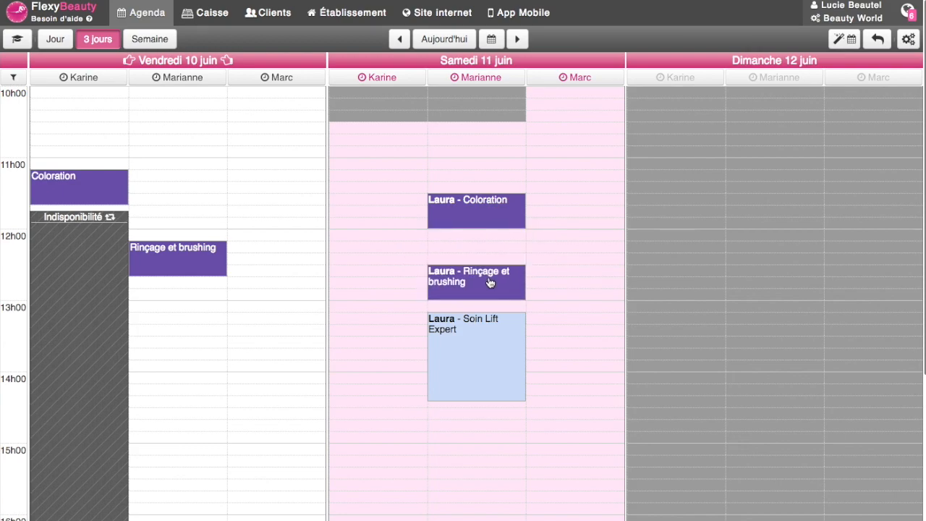
drag(476, 351, 476, 343)
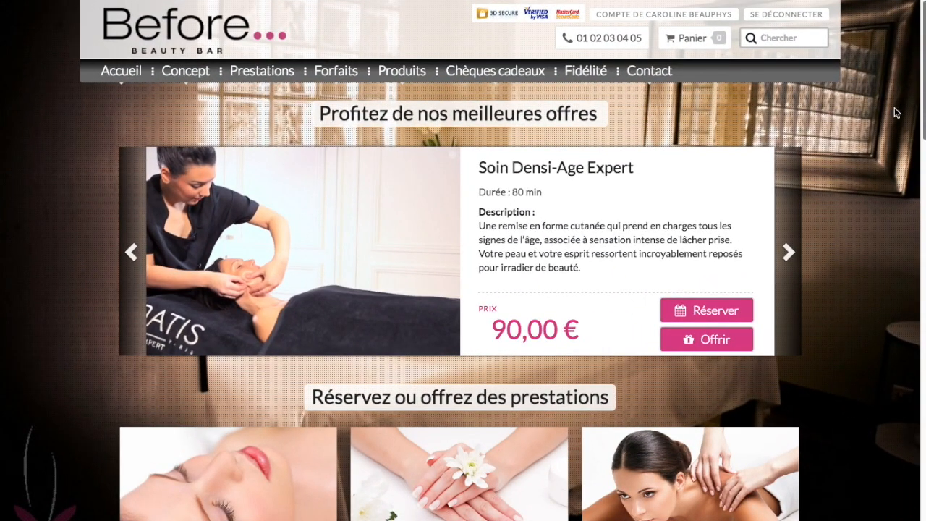
Step: On the Before Beauty Bar website, open the Couleur & Brushing service in Coiffure and add it to the cart for booking
scroll(852, 130, down, 1)
scroll(852, 130, down, 3)
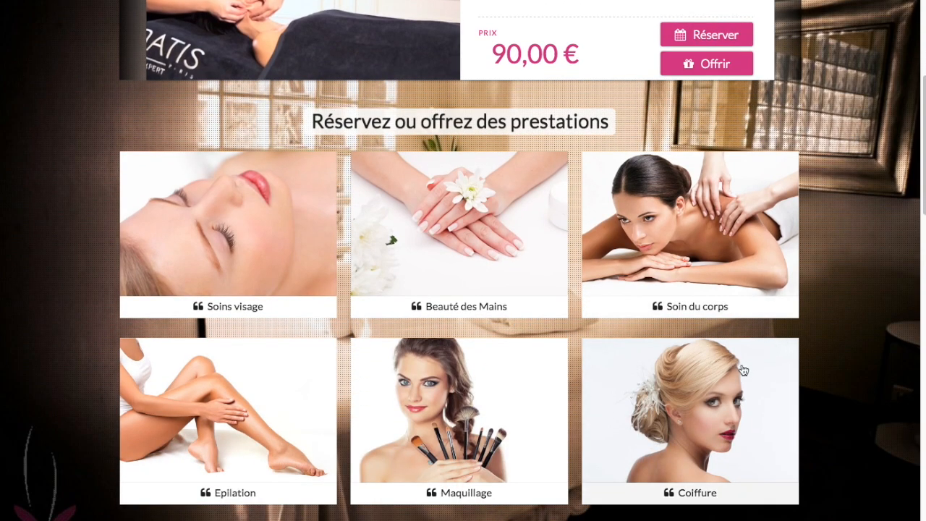
click(743, 370)
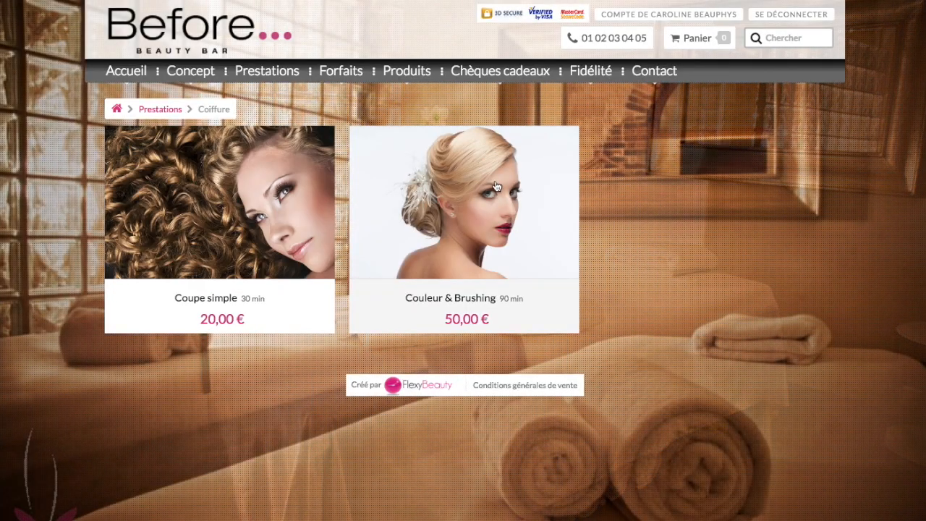
click(495, 181)
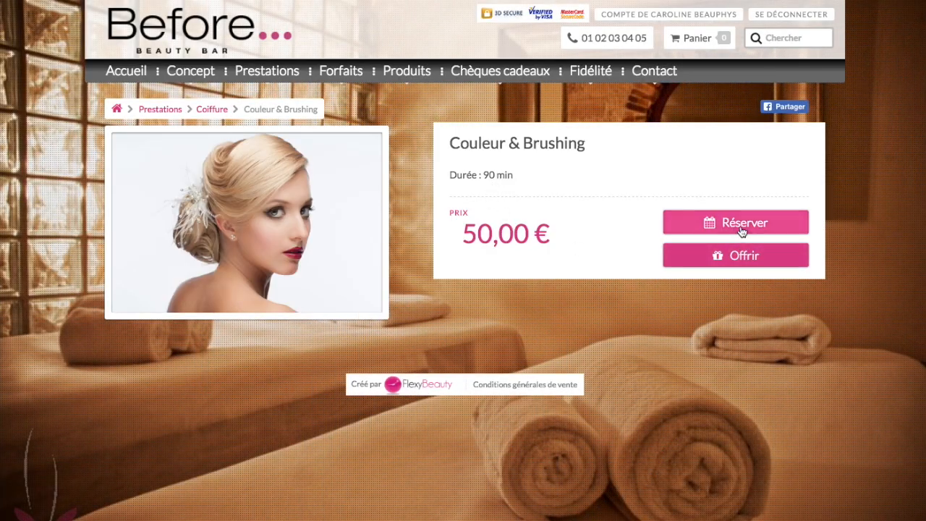
click(738, 225)
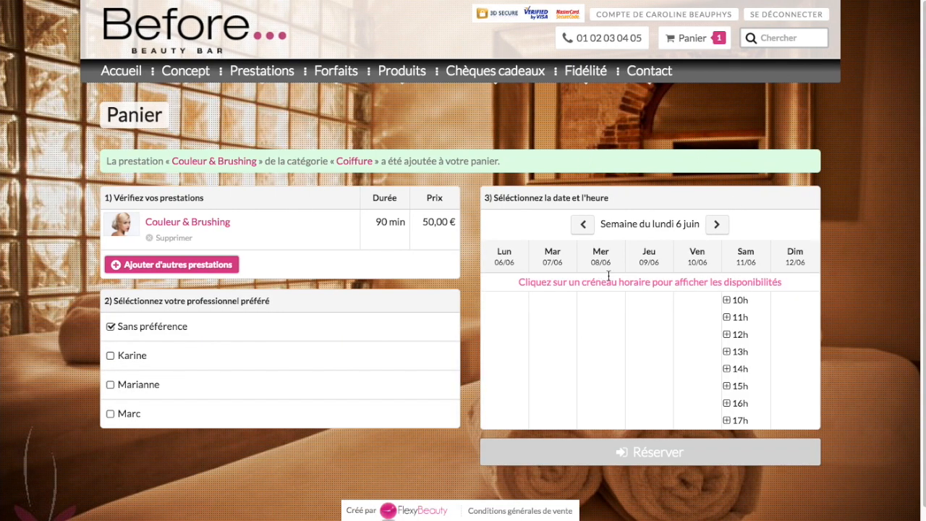
Step: Choose the second-listed named professional and book the 11h00 slot on Saturday 11/06
click(356, 392)
click(735, 300)
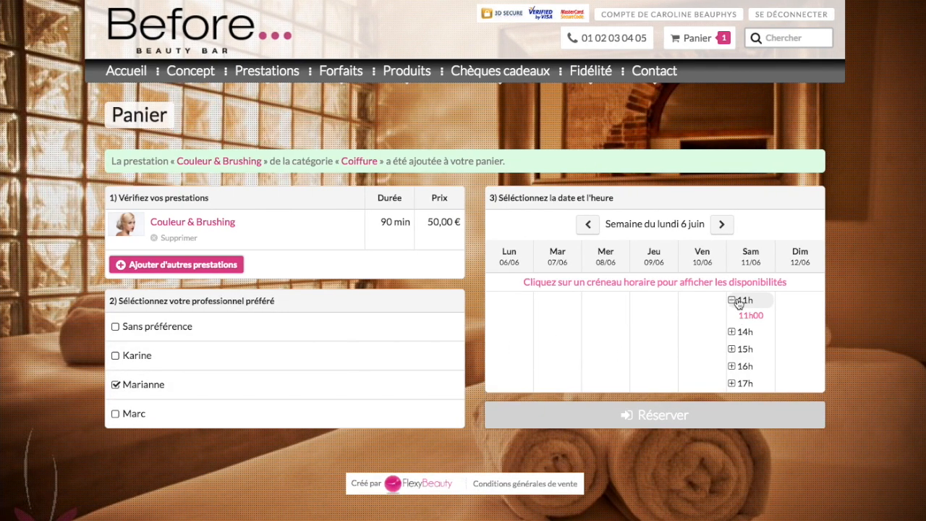
click(752, 313)
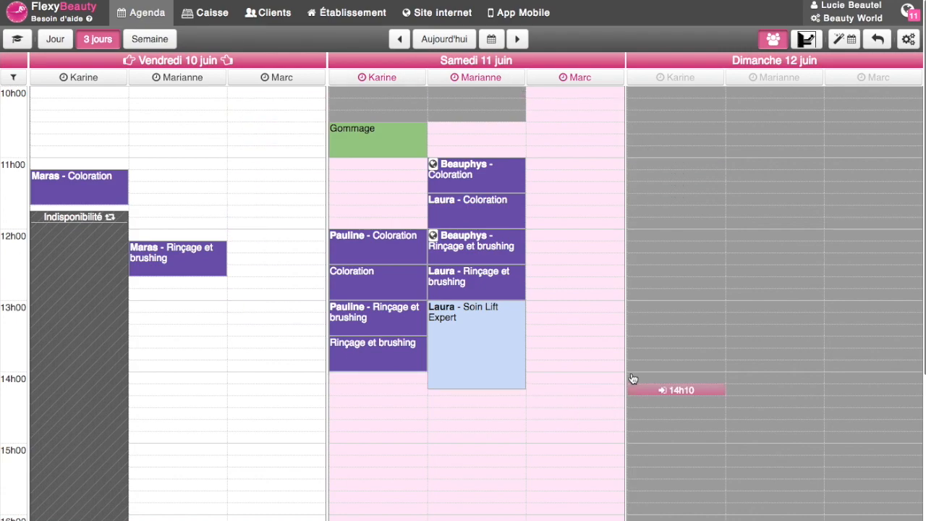
Step: Check the details of the online reservation's Coloration and Rinçage et brushing stages on Saturday 11 juin
mouse_move(492, 188)
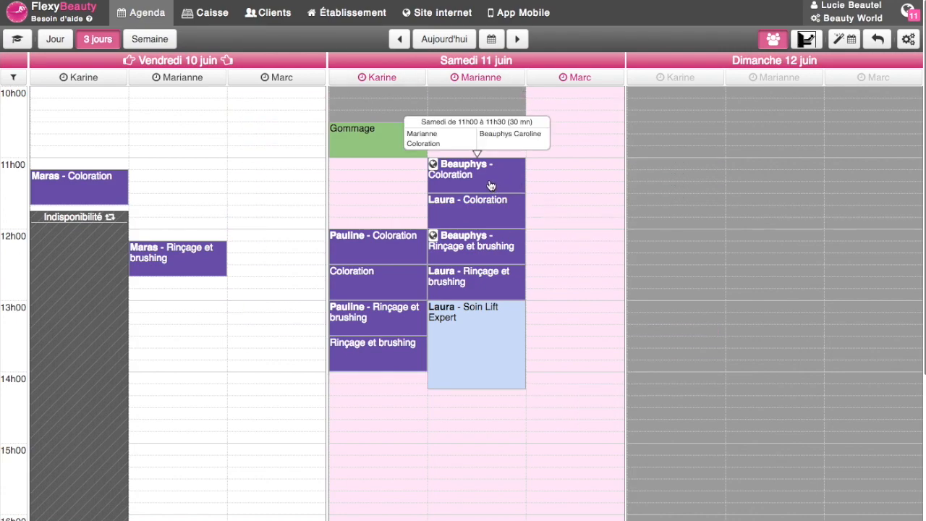
mouse_move(495, 246)
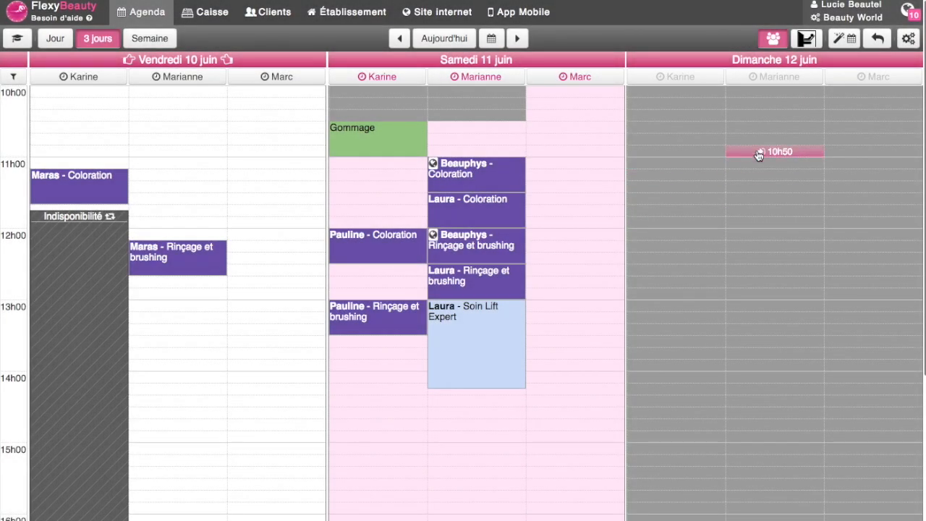
Step: Start a reservation for the Coiffure service Couleur & Brushing and place it at 12h30 on Saturday 11 juin with the first-listed employee
click(843, 41)
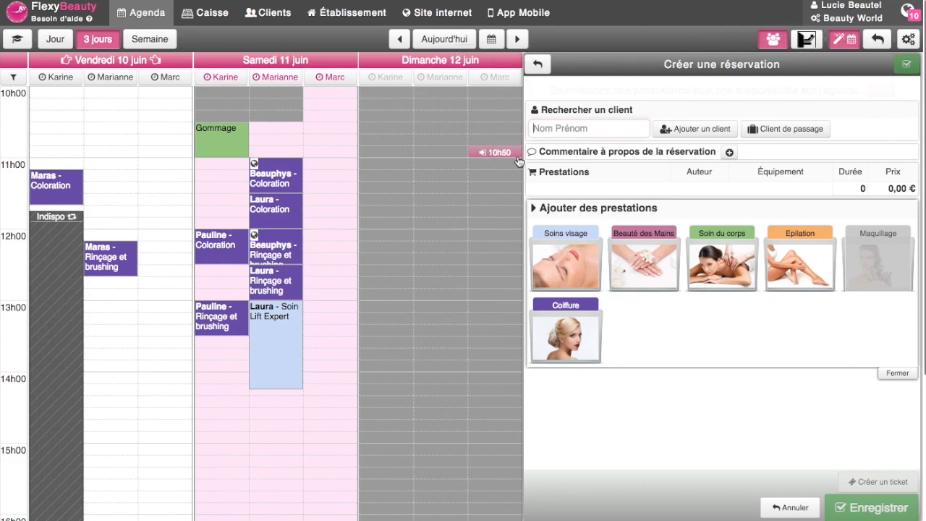
click(567, 326)
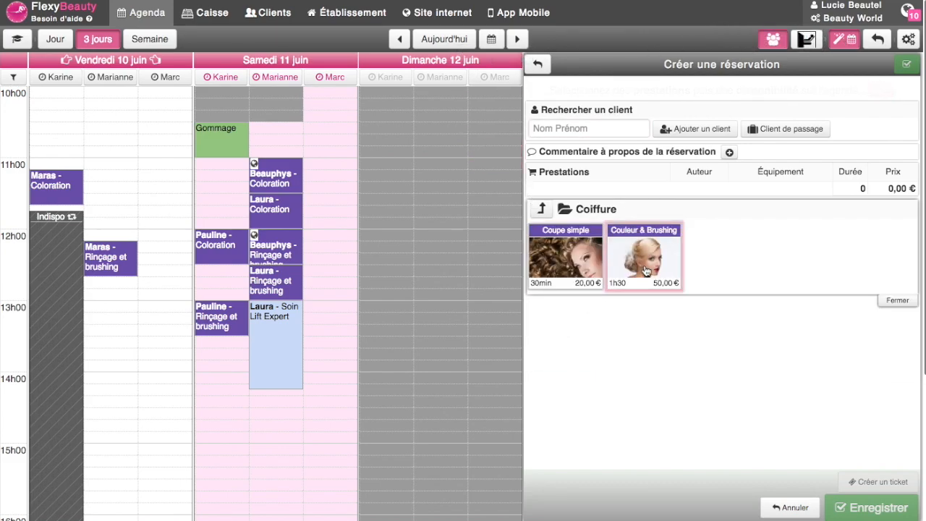
click(646, 271)
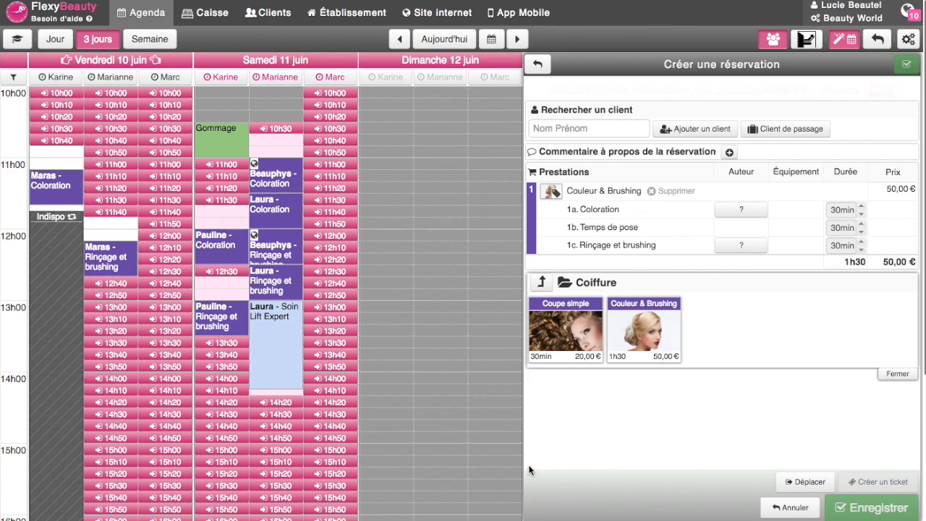
click(227, 273)
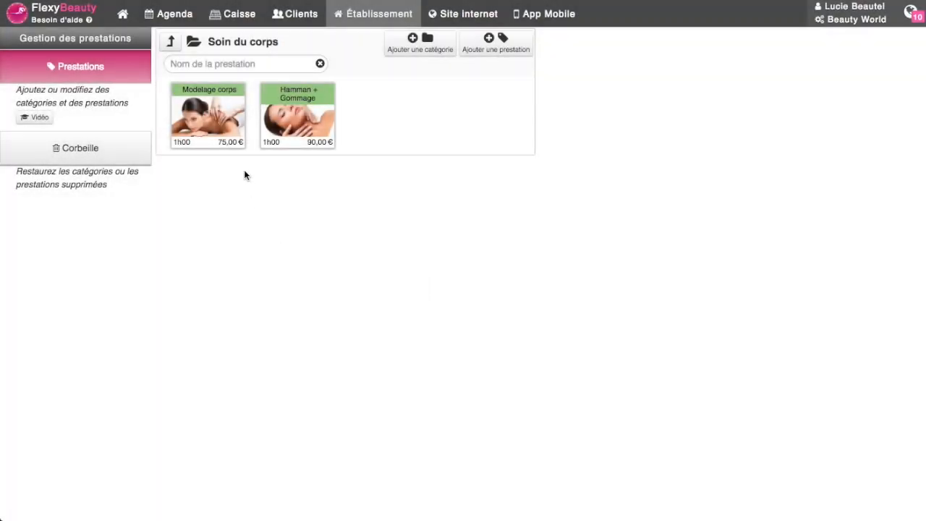
Step: Divide the Hamman + Gommage service into two stages: Hamman, using the Hammam equipment without staff, and Gommage
click(281, 139)
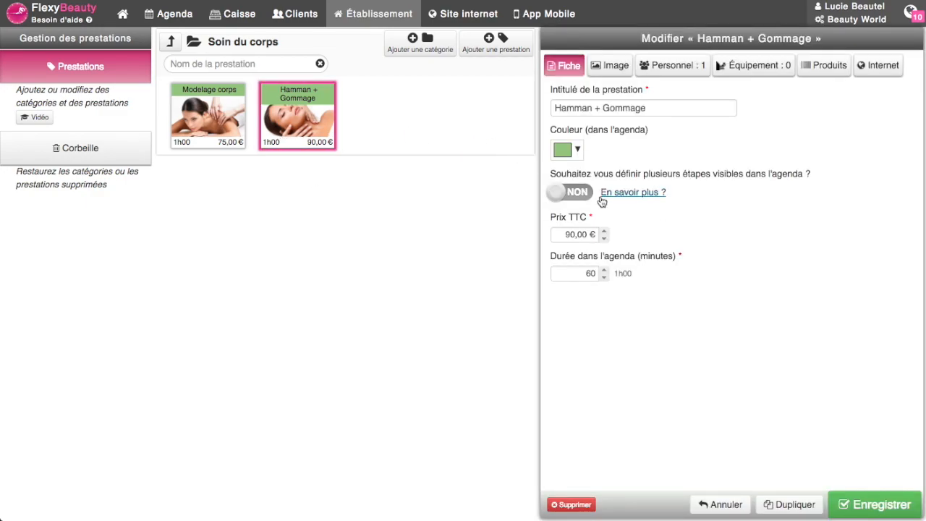
click(578, 194)
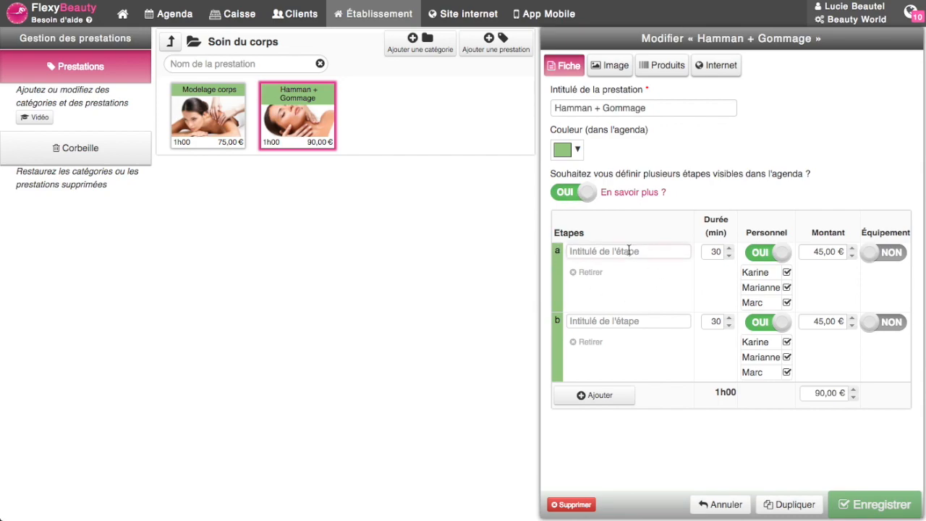
text(Hamman)
click(883, 252)
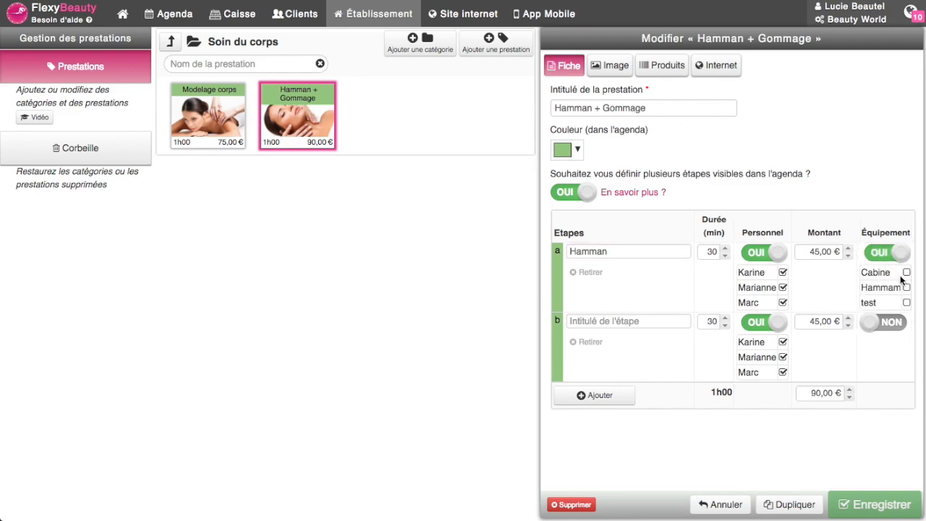
click(907, 288)
click(773, 255)
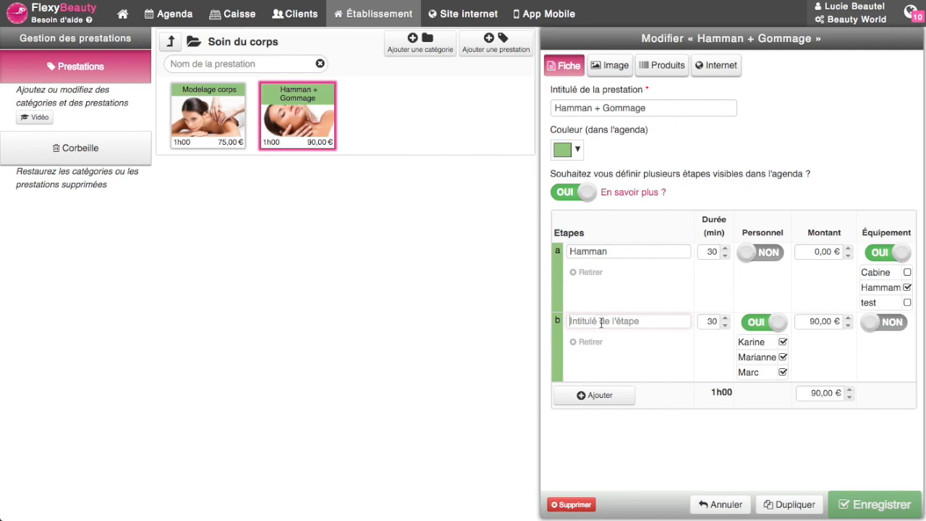
text(Gommage)
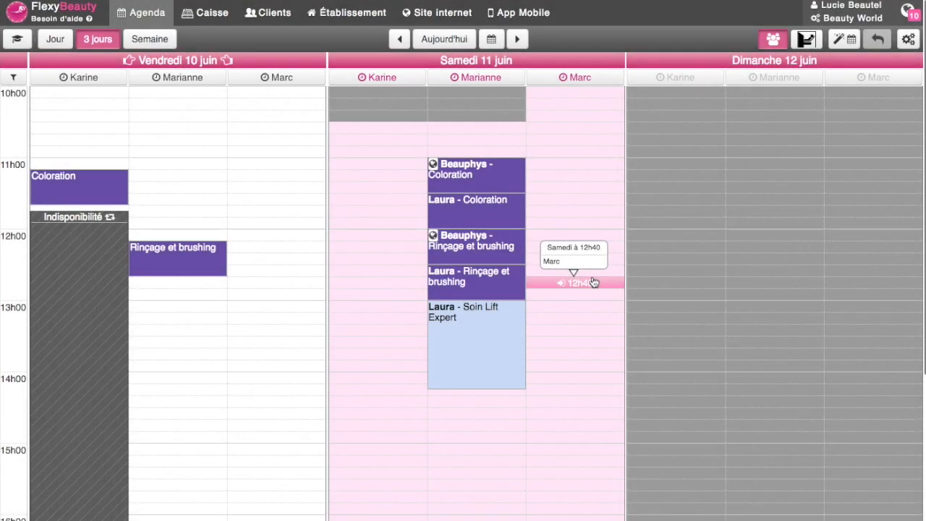
Step: In the equipment agenda, start a Hammam reservation at 10h00 on Saturday 11 juin and add the Soin du corps service Hamman + Gommage
click(808, 40)
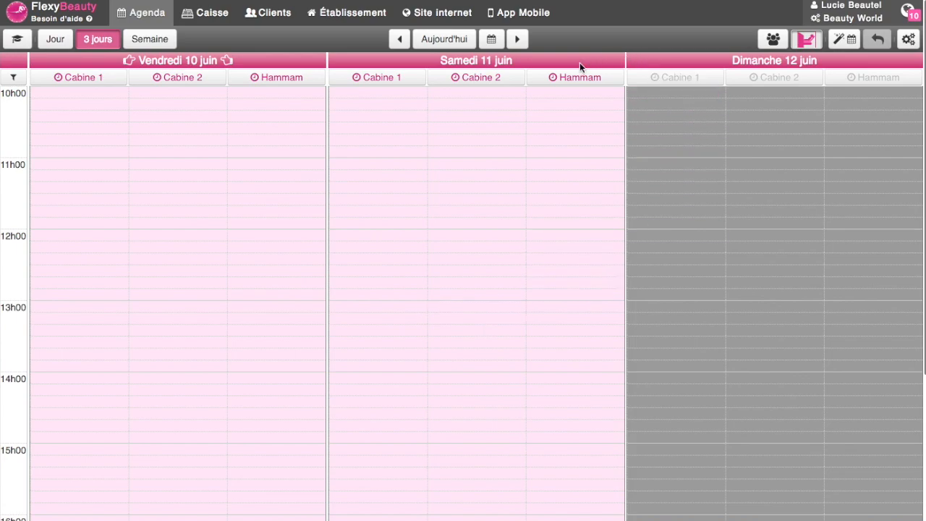
click(572, 92)
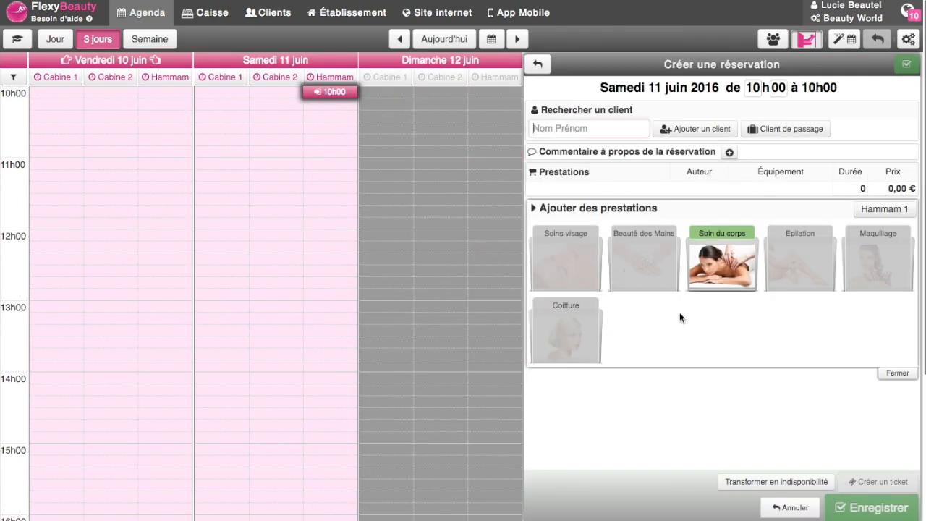
click(737, 244)
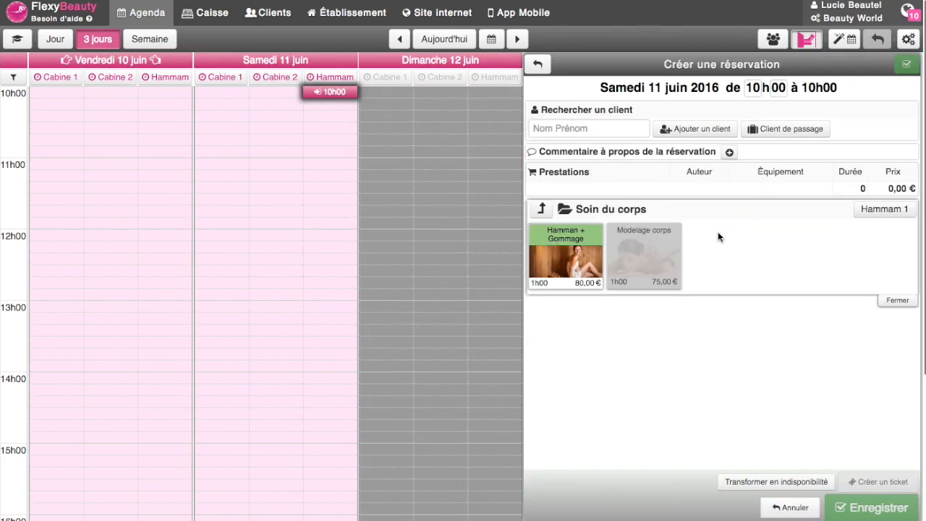
click(581, 272)
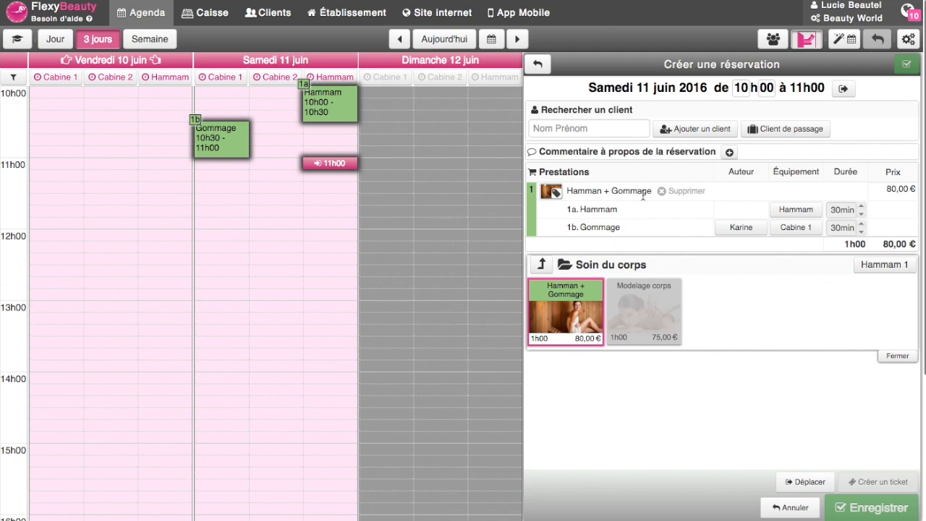
Step: Check the Hamman + Gommage stages, show the reservation in the staff agenda, and save it for a walk-in client
mouse_move(335, 116)
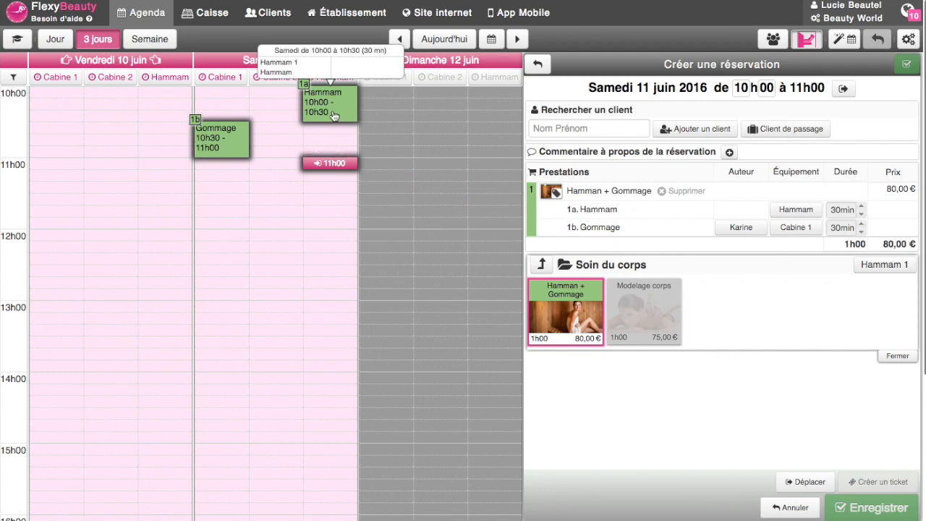
mouse_move(224, 143)
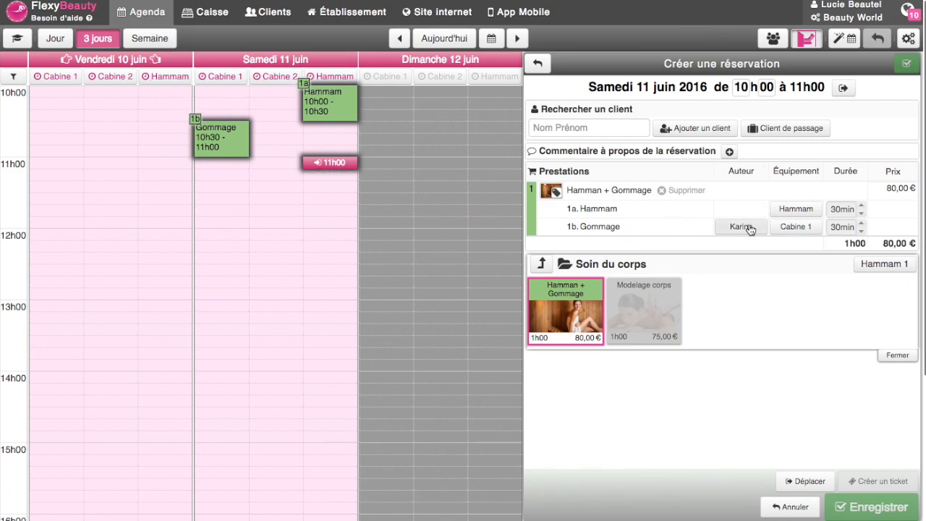
click(774, 40)
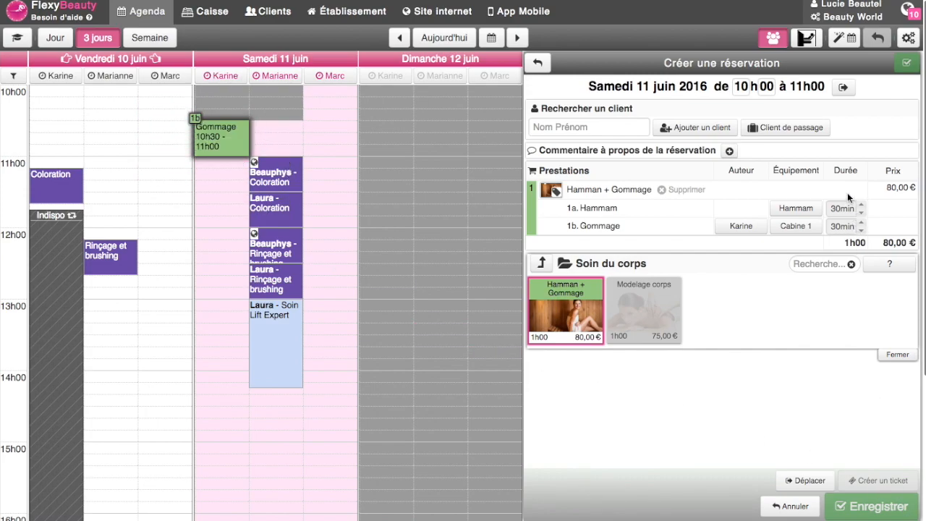
click(785, 127)
click(872, 506)
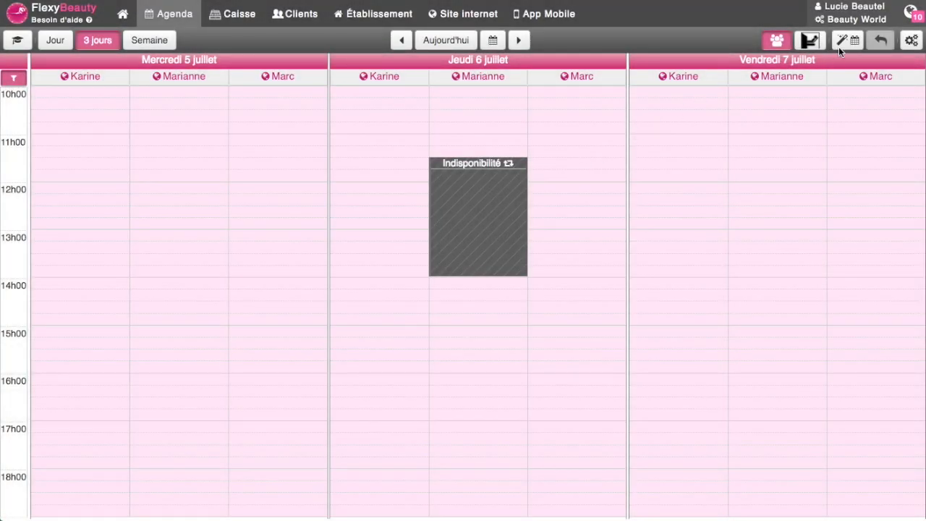
Step: Start a Couleur & Brushing reservation and place it at 11h30 on Friday 7 juillet with the first-listed employee
click(847, 41)
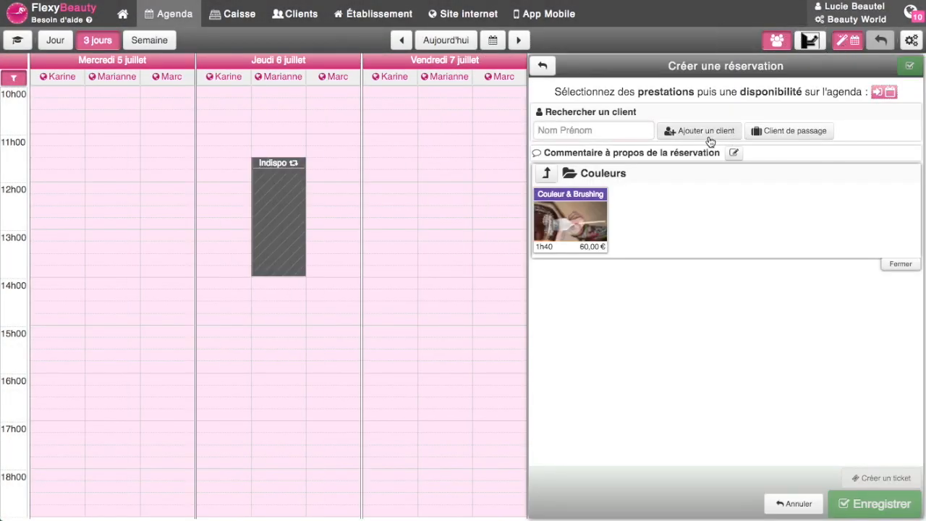
click(573, 221)
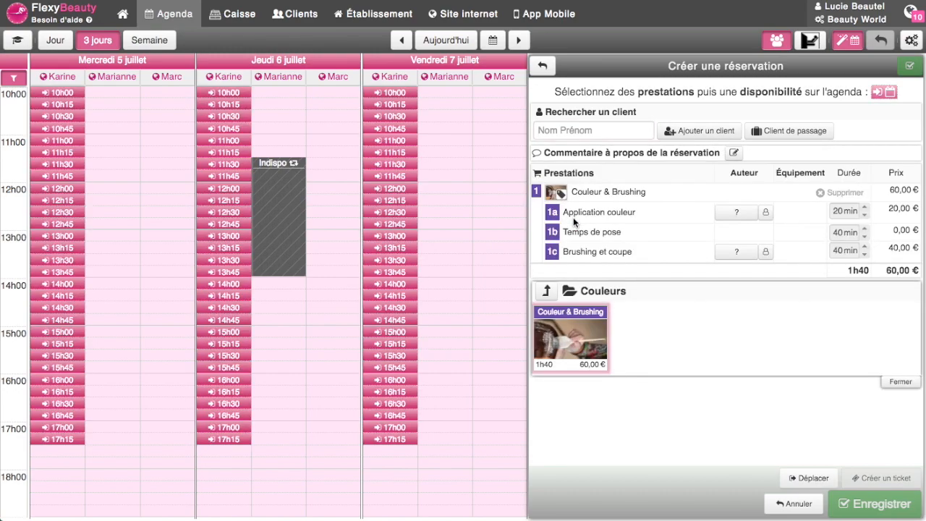
click(385, 166)
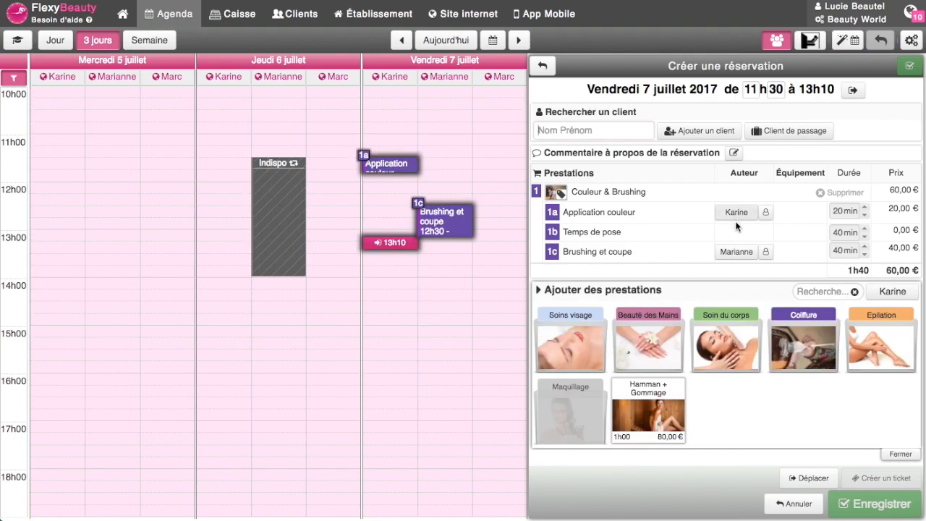
Step: Review the staff choices for the Brushing et coupe stage and assign the reservation to a walk-in client
click(735, 253)
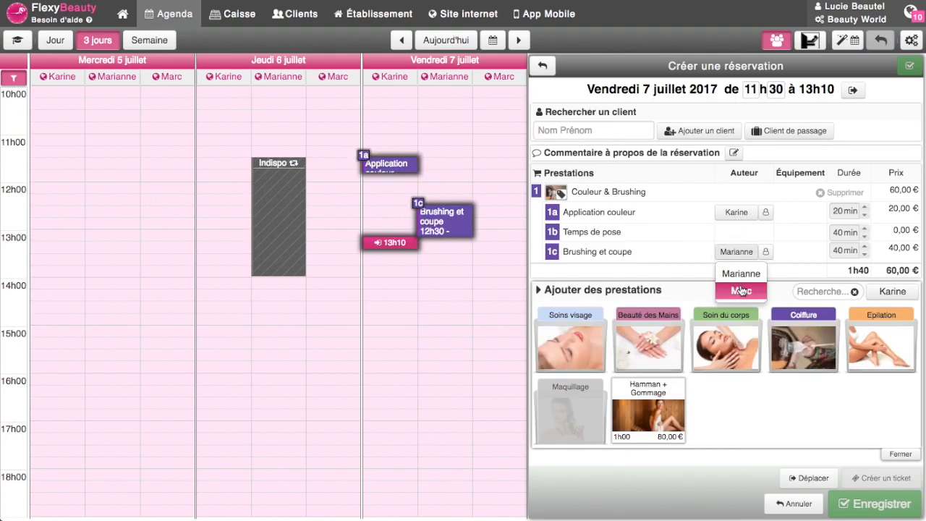
click(738, 254)
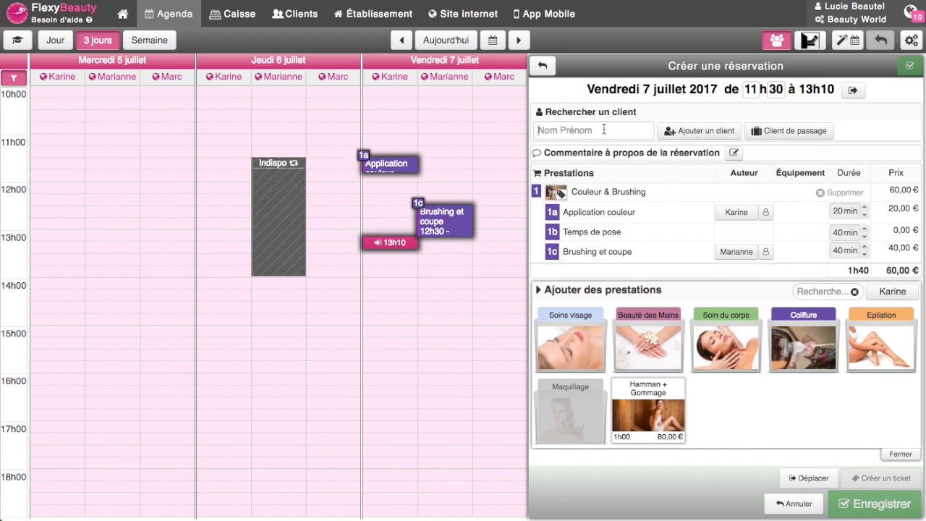
click(771, 132)
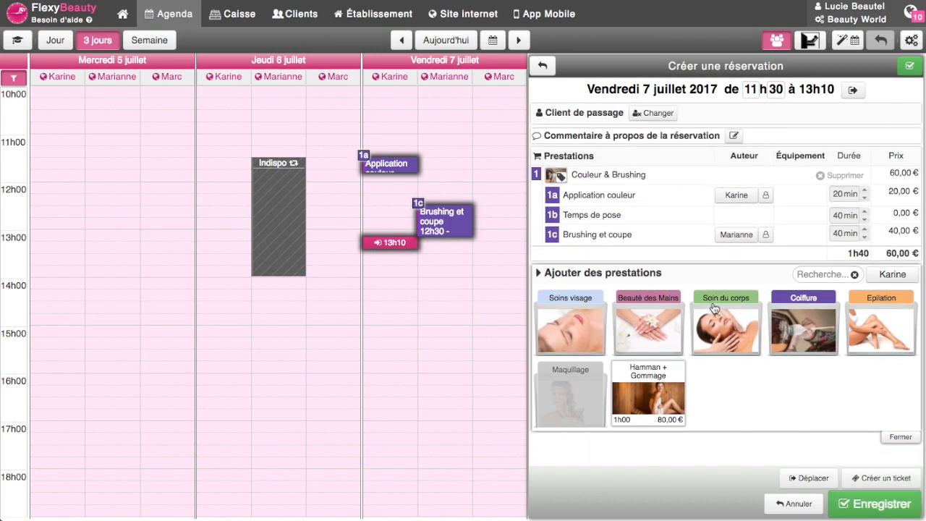
Step: Create a ticket from the reservation, settle 60,00 € by CB, and cash it in with a printed receipt
click(874, 480)
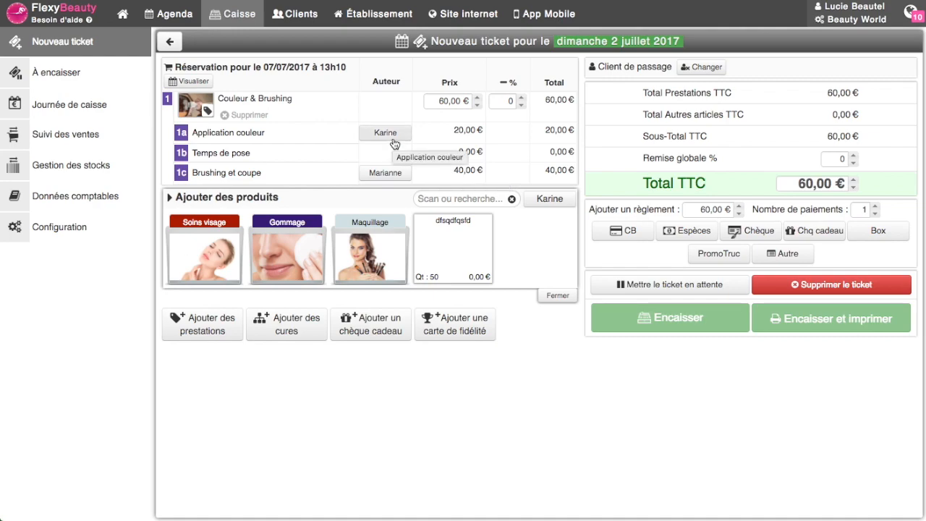
click(627, 238)
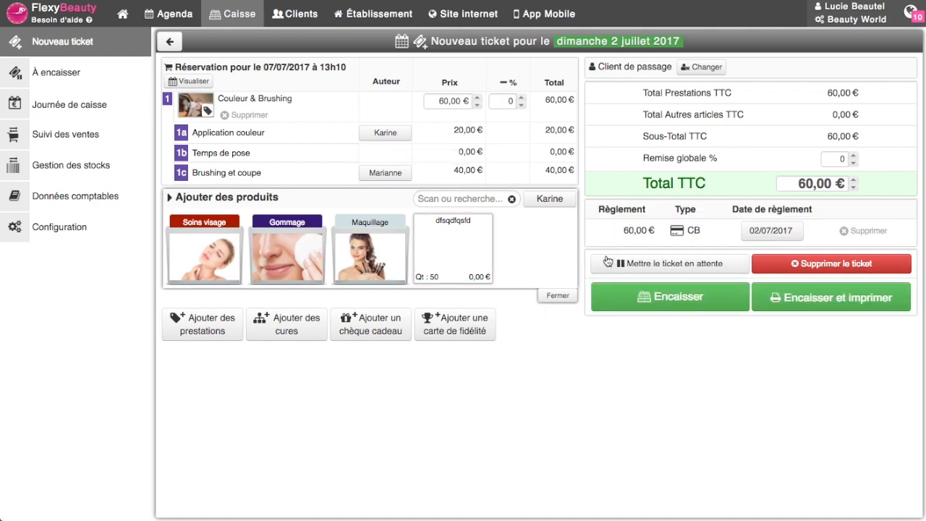
click(796, 304)
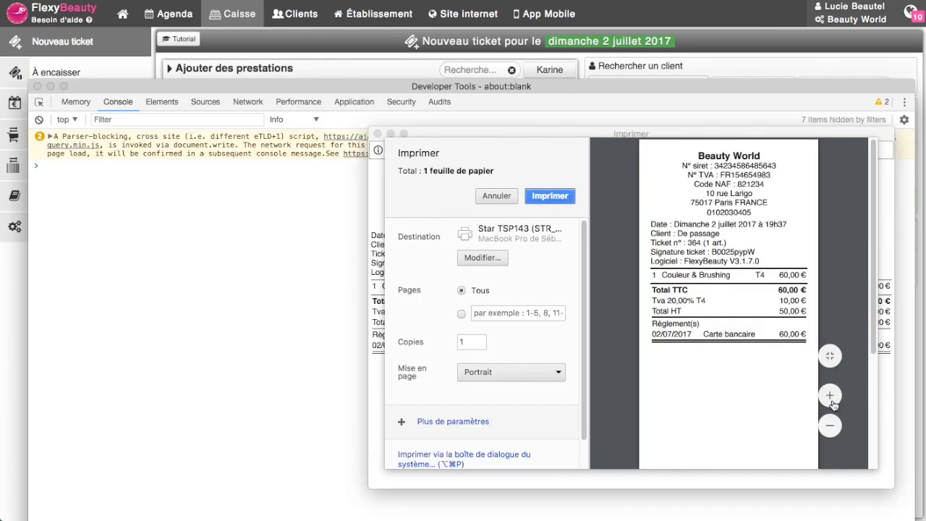